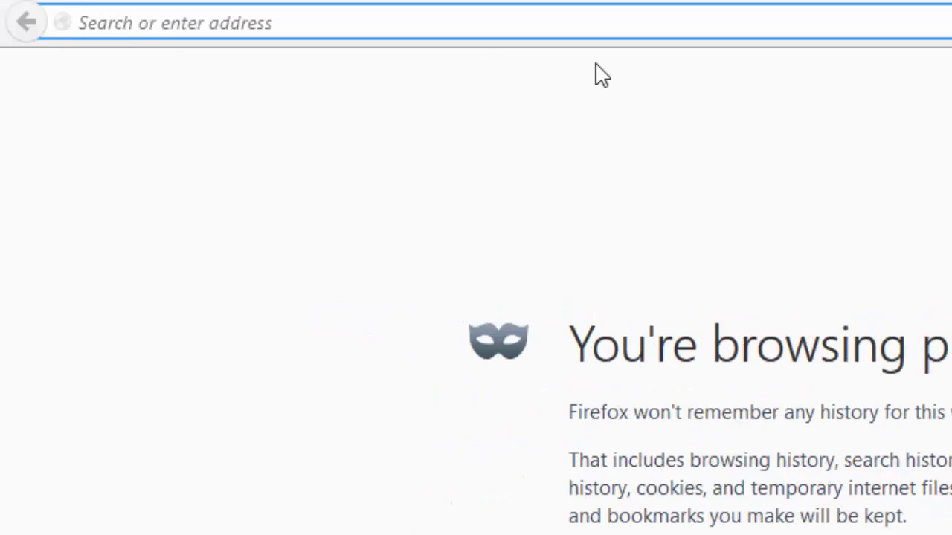
# - Load windroye.com in Firefox and switch the site to its English version
pyautogui.write('windroy')
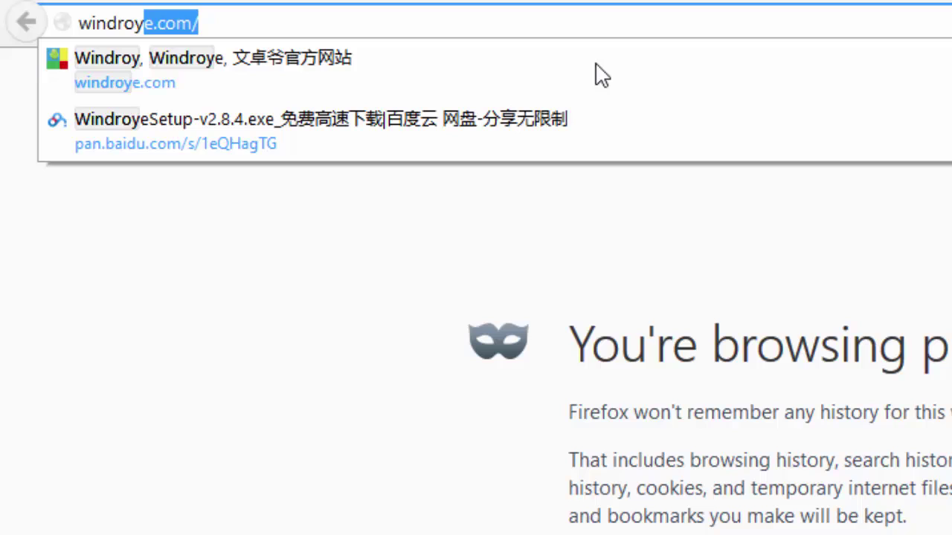
pyautogui.write('e.com')
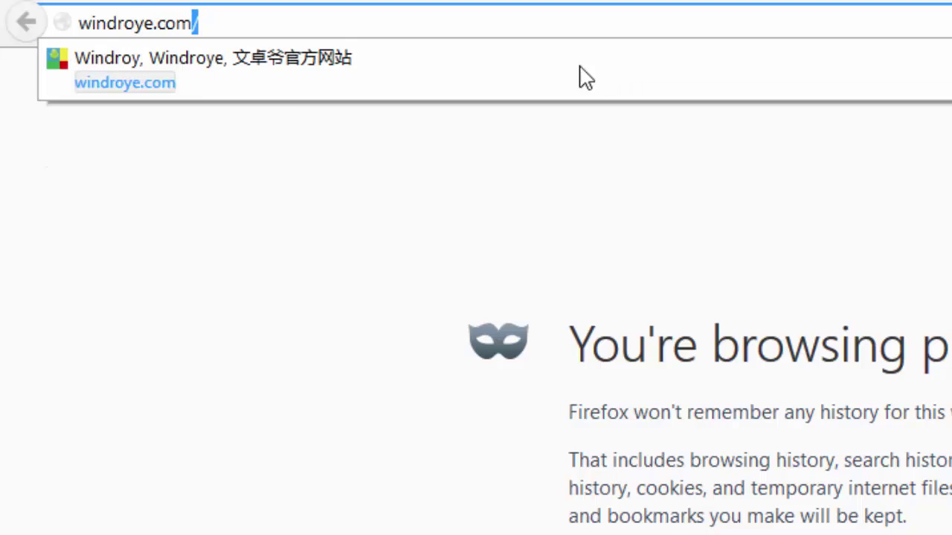
pyautogui.press('Escape')
pyautogui.press('Return')
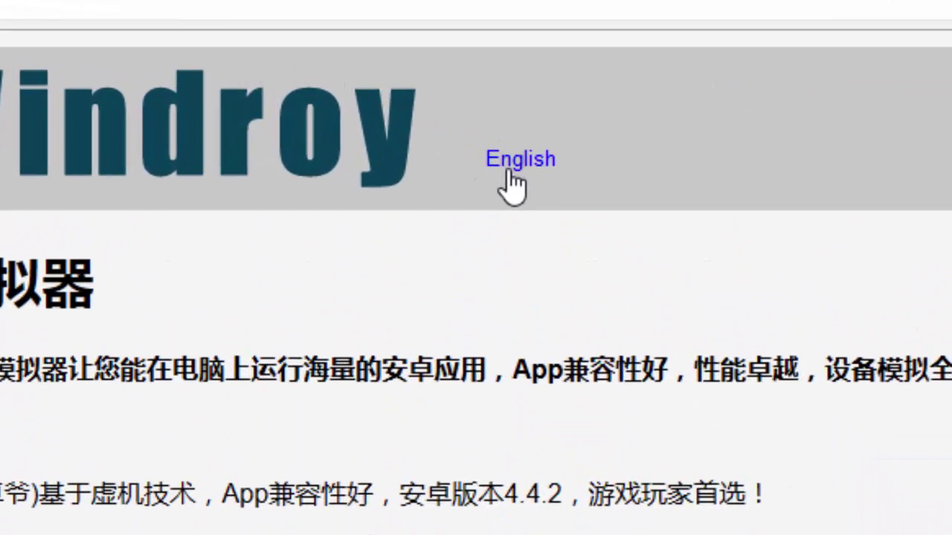
pyautogui.click(544, 190)
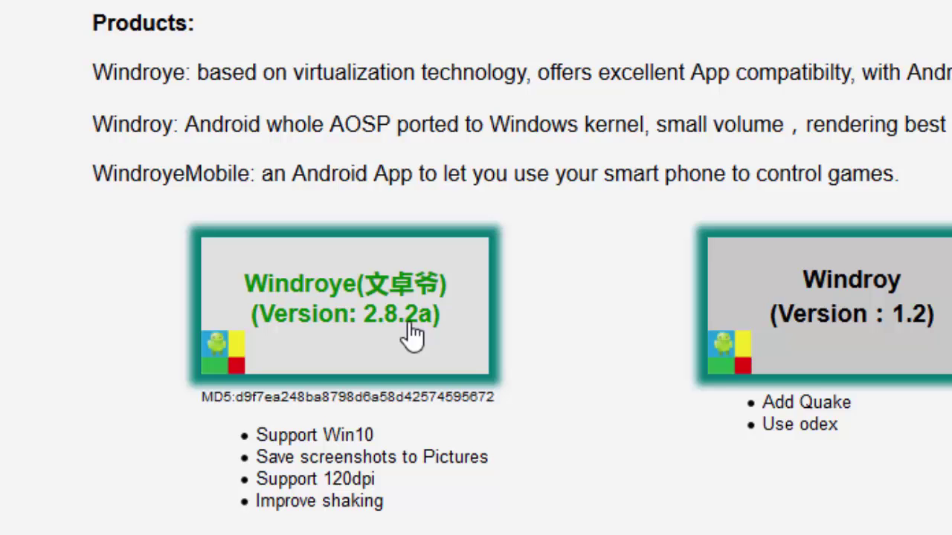
# - Download the Windroye 2.8.2a installer from Google Drive, bypassing the virus-scan warning
pyautogui.click(411, 336)
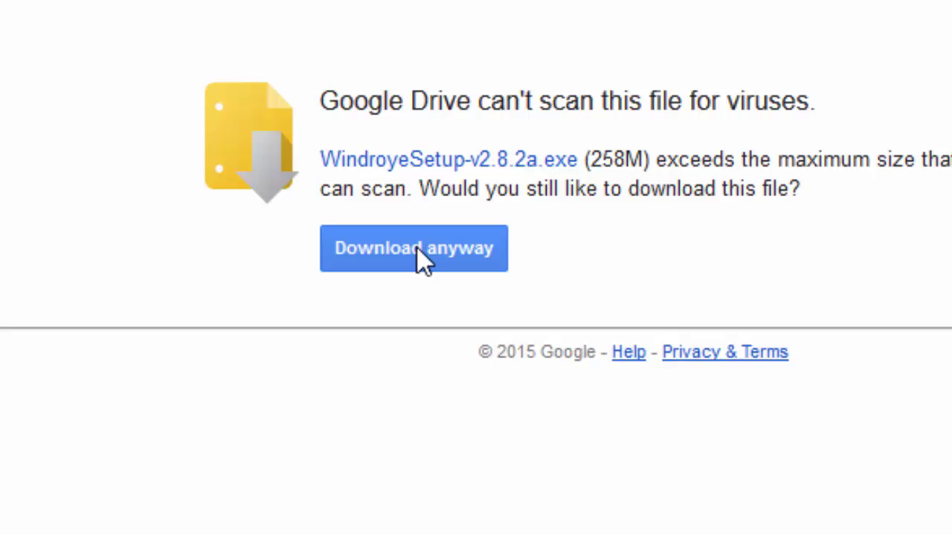
pyautogui.click(417, 250)
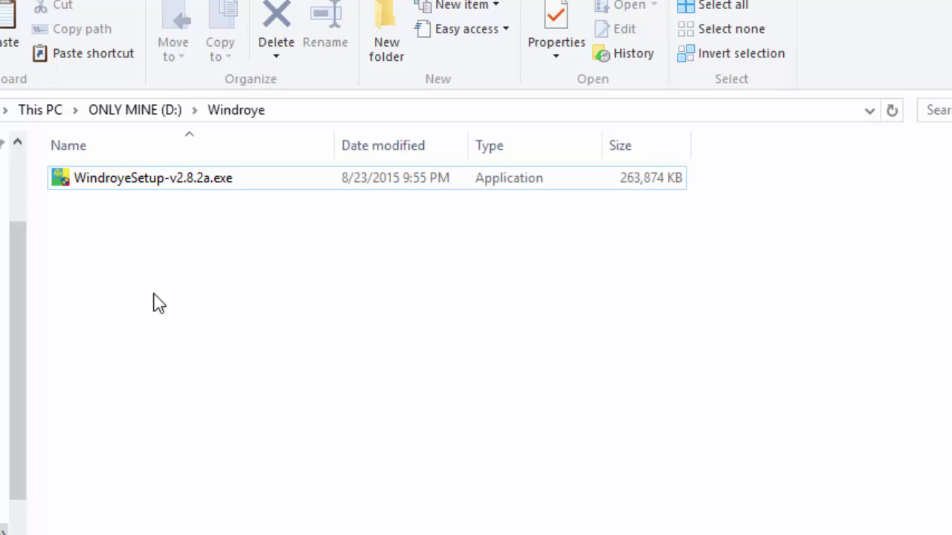
# - Run WindroyeSetup-v2.8.2a.exe in English, accept the license, and finish without the readme
pyautogui.click(169, 185)
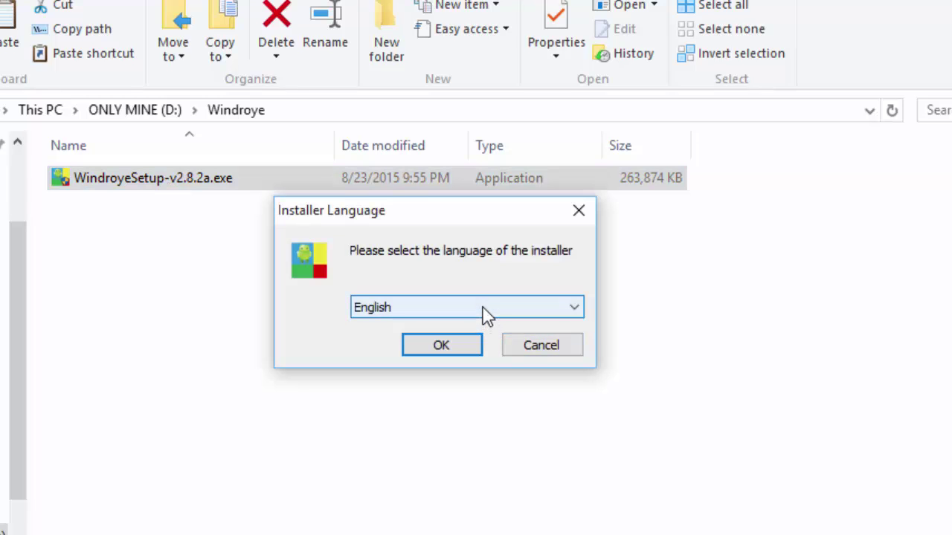
pyautogui.click(455, 348)
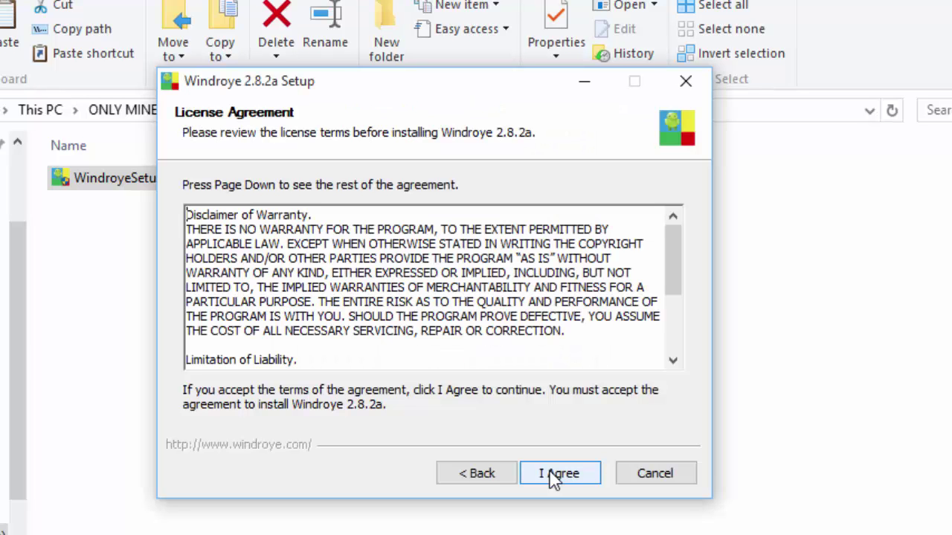
pyautogui.click(554, 476)
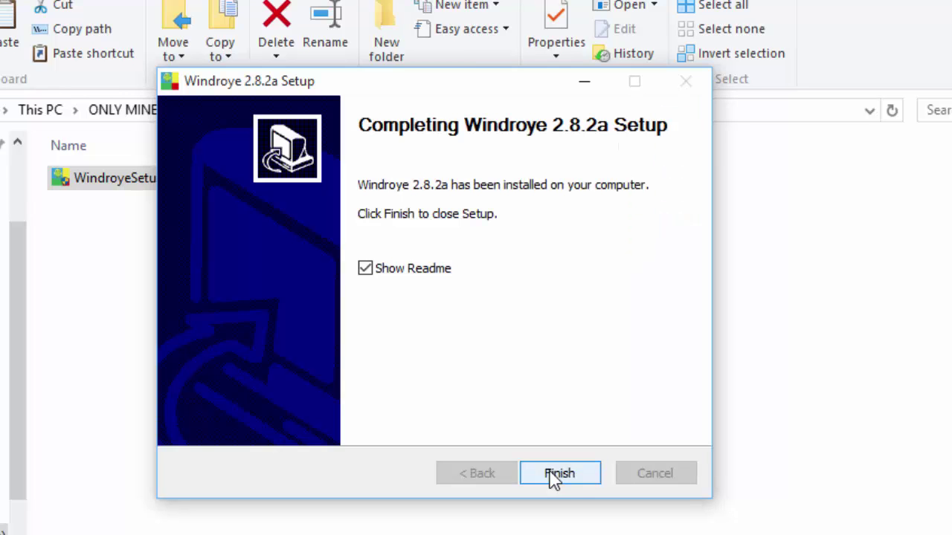
pyautogui.click(364, 268)
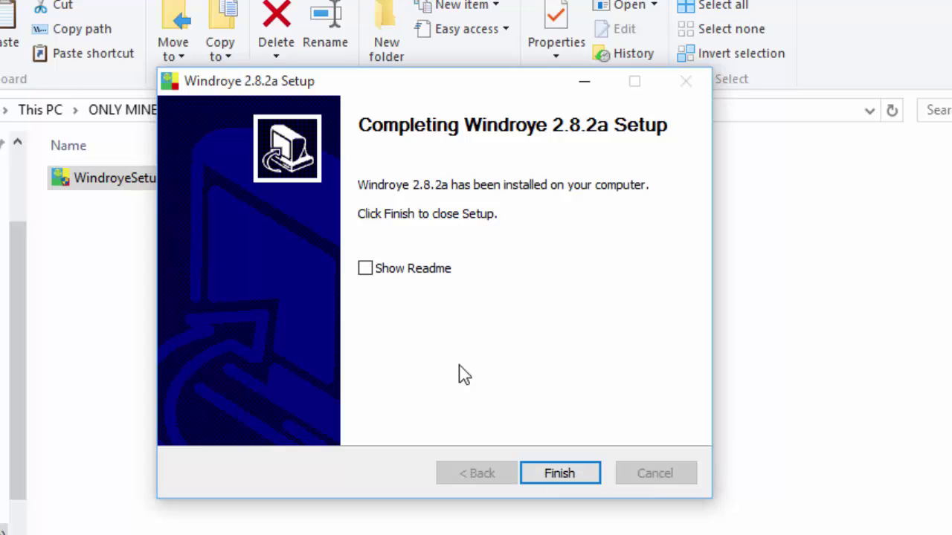
pyautogui.click(556, 476)
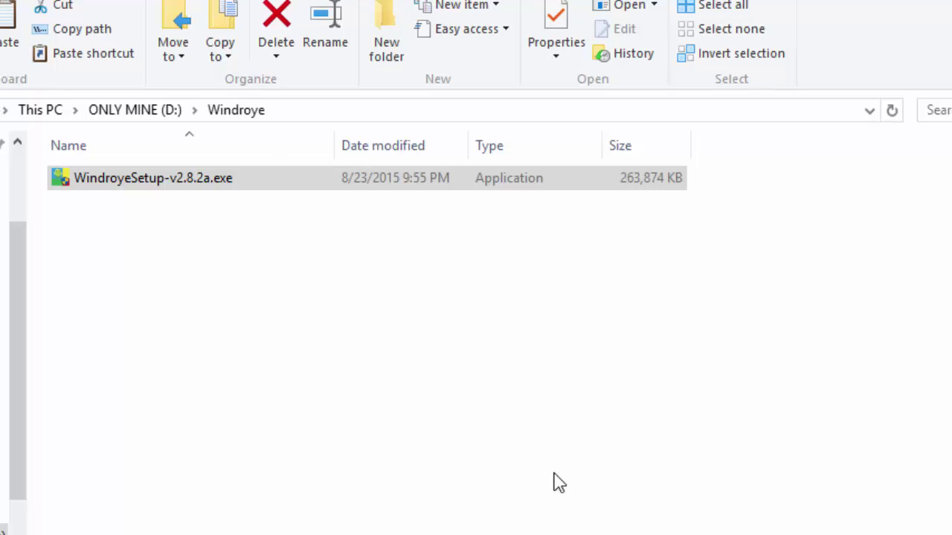
# - Search the Start menu for 'windro' to find the installed Windroye
pyautogui.press('super')
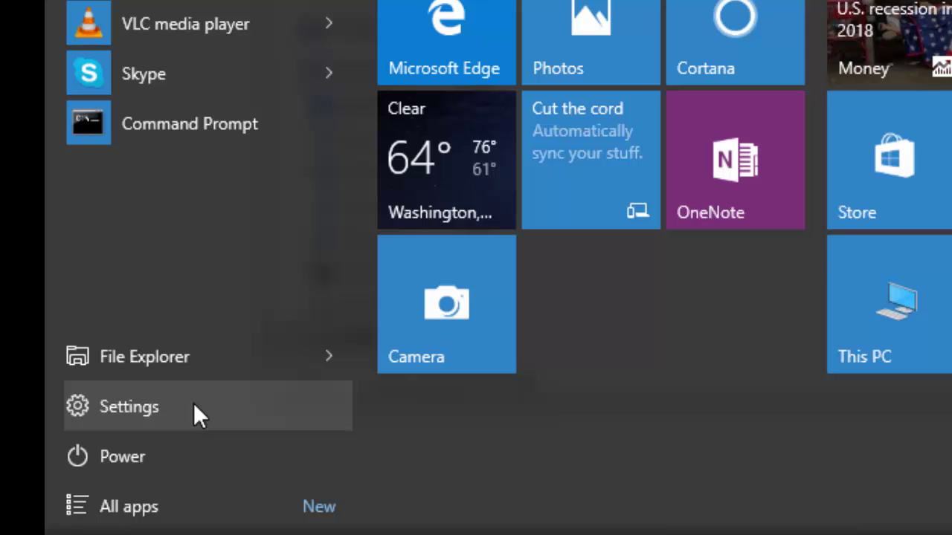
pyautogui.write('win')
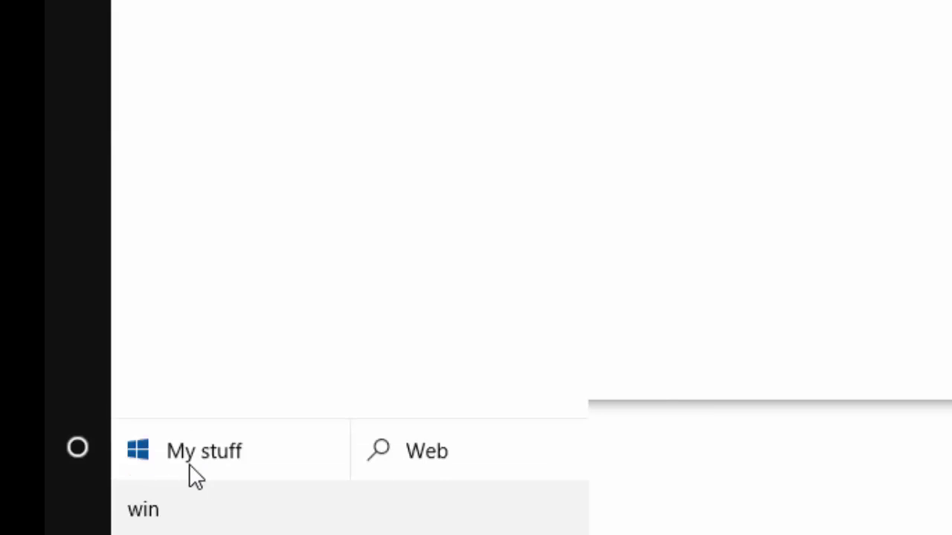
pyautogui.write('dro')
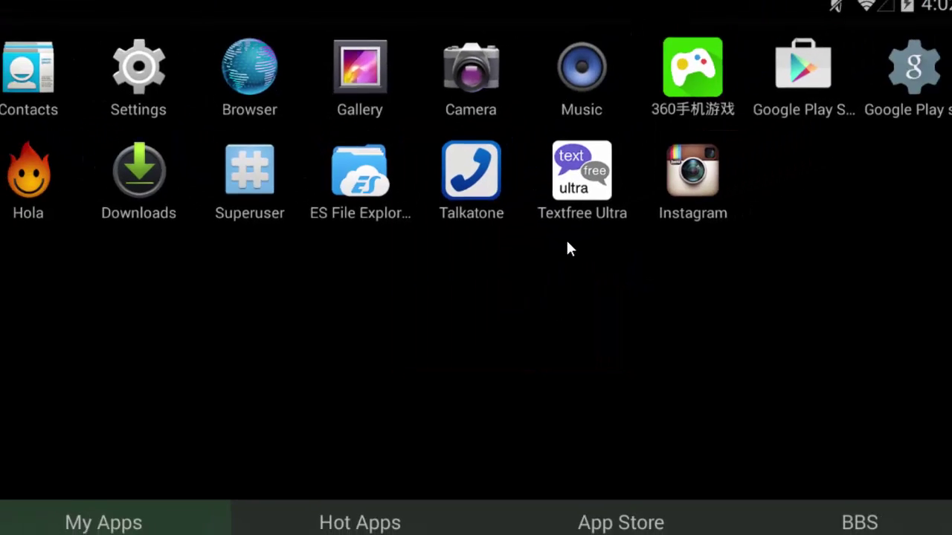
# - Open Android Settings and reach About tablet, showing model Windroye and Android 4.4.2
pyautogui.moveTo(251, 3); pyautogui.dragTo(219, 1)
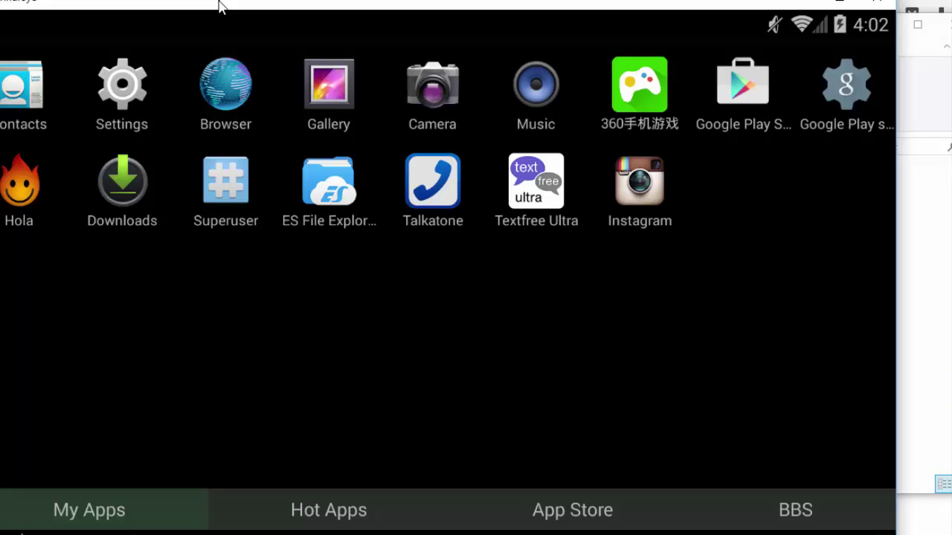
pyautogui.click(139, 89)
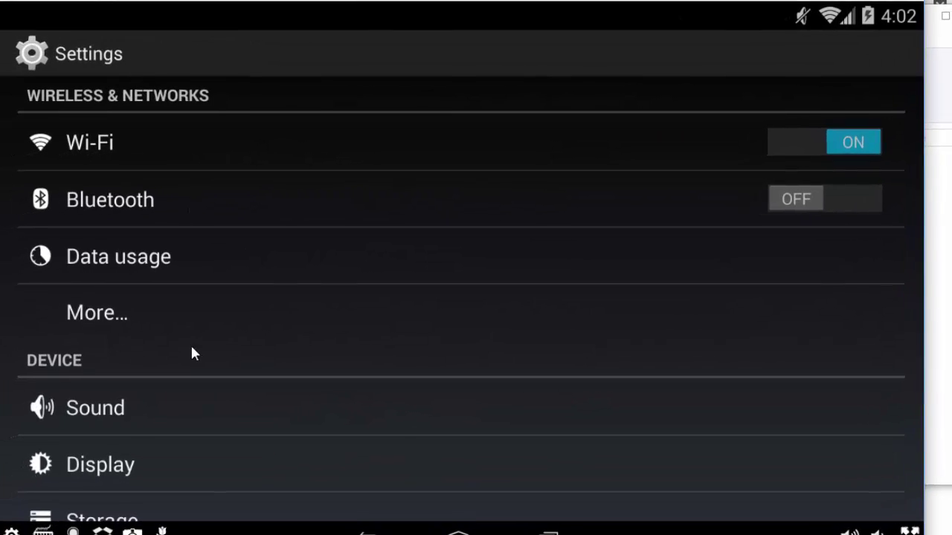
pyautogui.moveTo(190, 343); pyautogui.dragTo(226, 138)
pyautogui.scroll(-3, 191, 404)
pyautogui.scroll(-2, 193, 387)
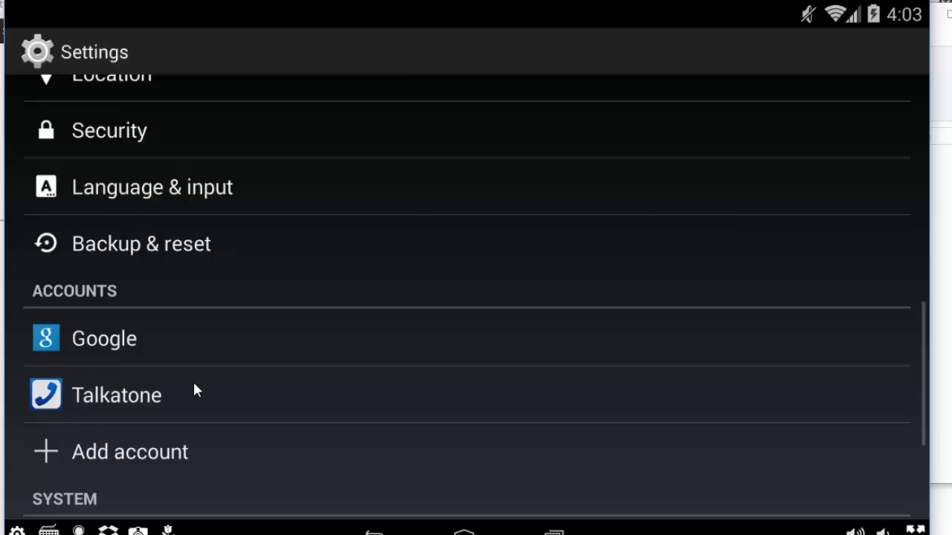
pyautogui.scroll(-2, 193, 257)
pyautogui.scroll(-2, 198, 320)
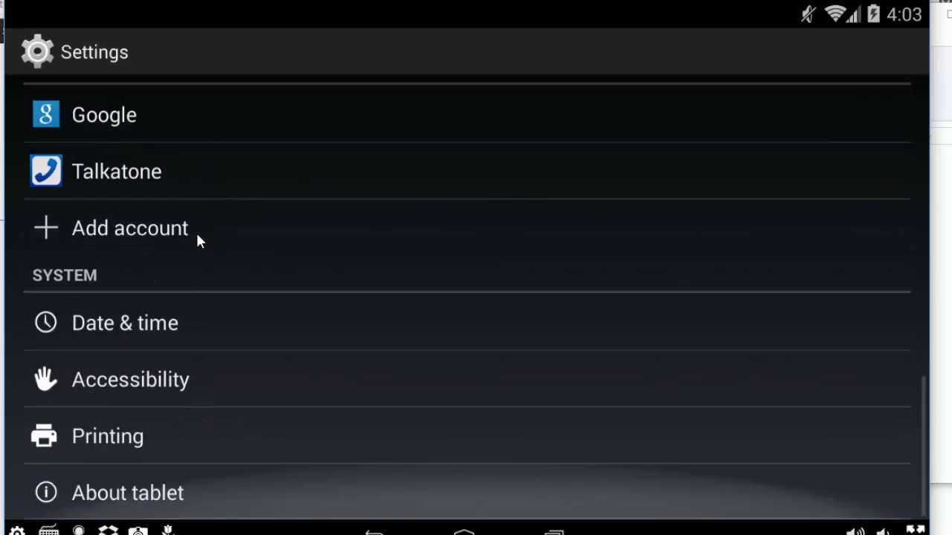
pyautogui.click(170, 494)
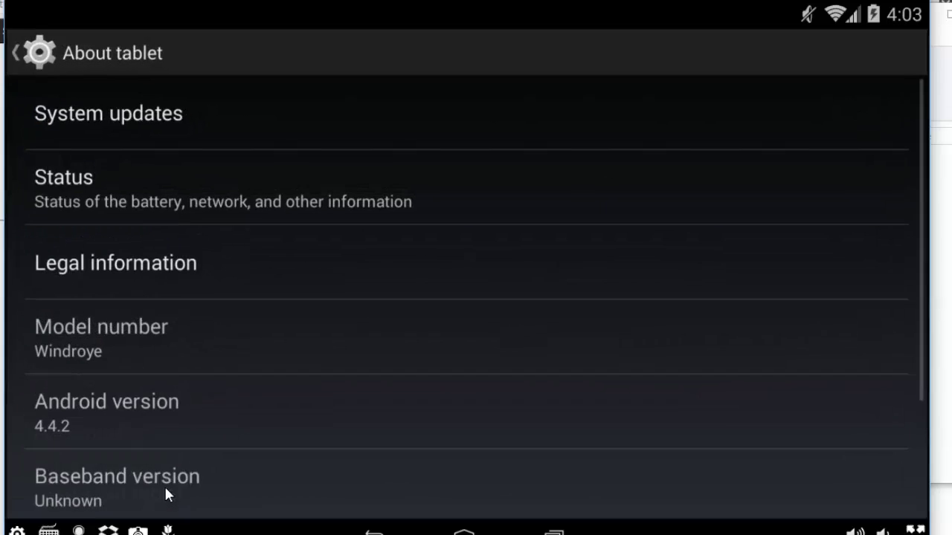
# - Play the KitKat easter egg through its logo and dessert mosaic, then exit it
pyautogui.tripleClick(91, 418)
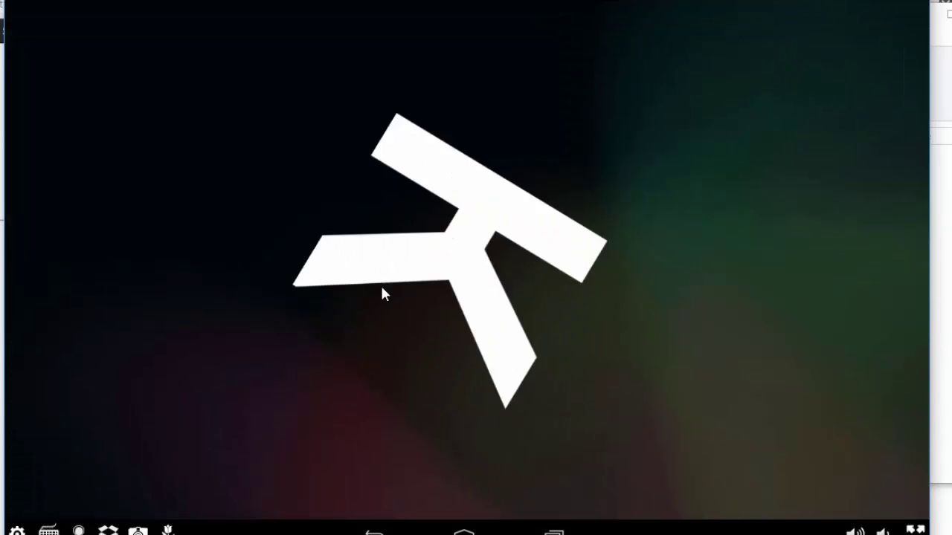
pyautogui.click(420, 290)
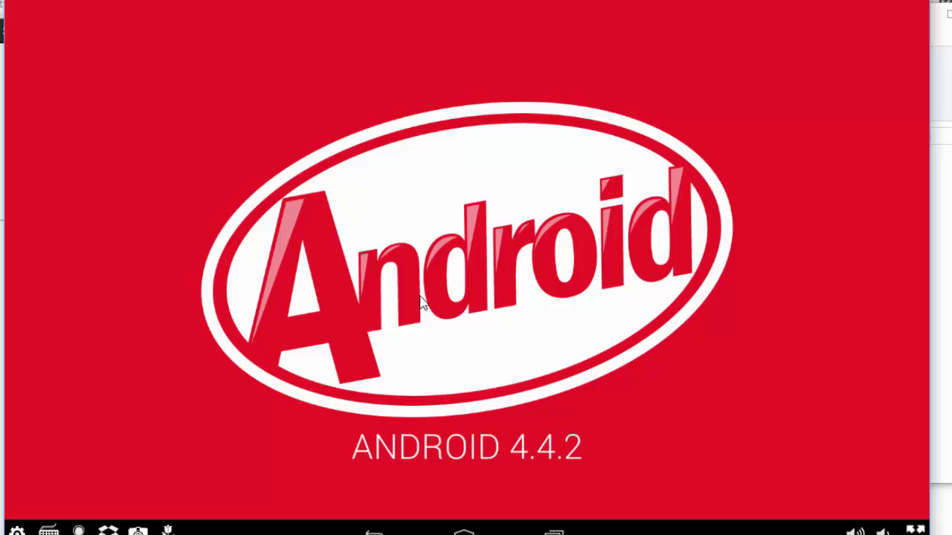
pyautogui.click(419, 298)
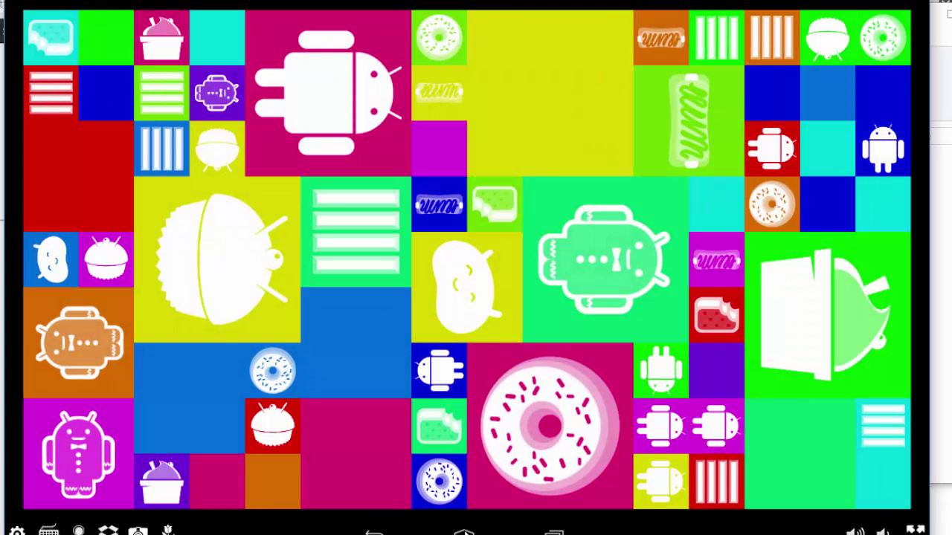
pyautogui.click(572, 262)
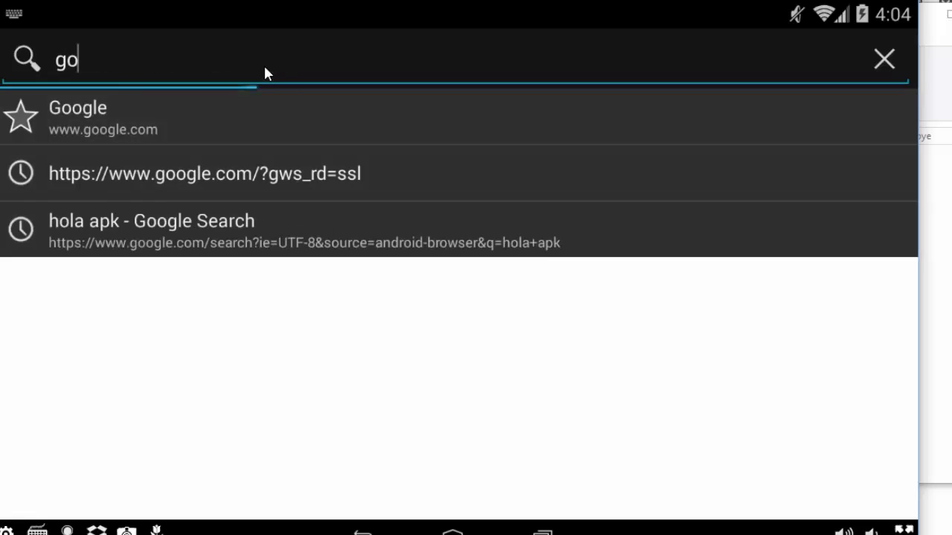
# - Enter google.com in the Android browser's address bar and load it
pyautogui.write('ogle.com')
pyautogui.press('Return')
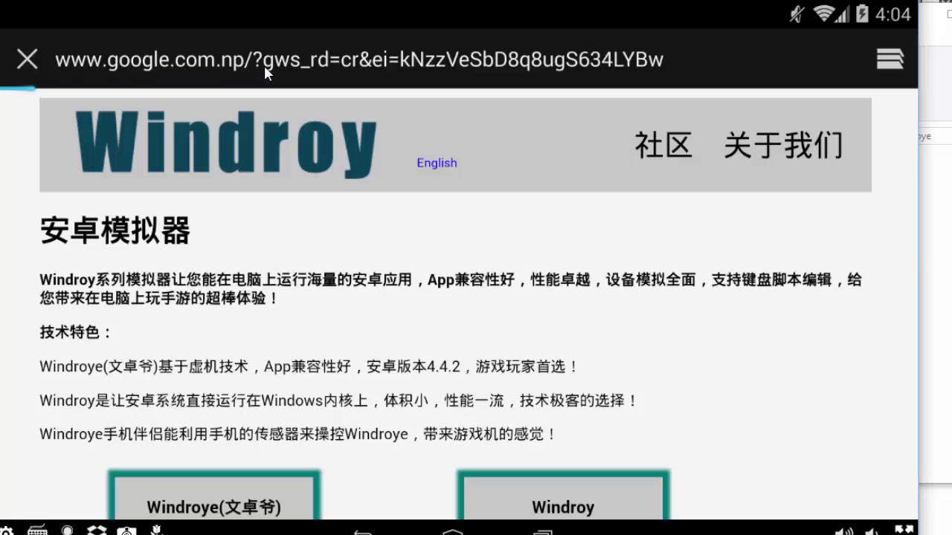